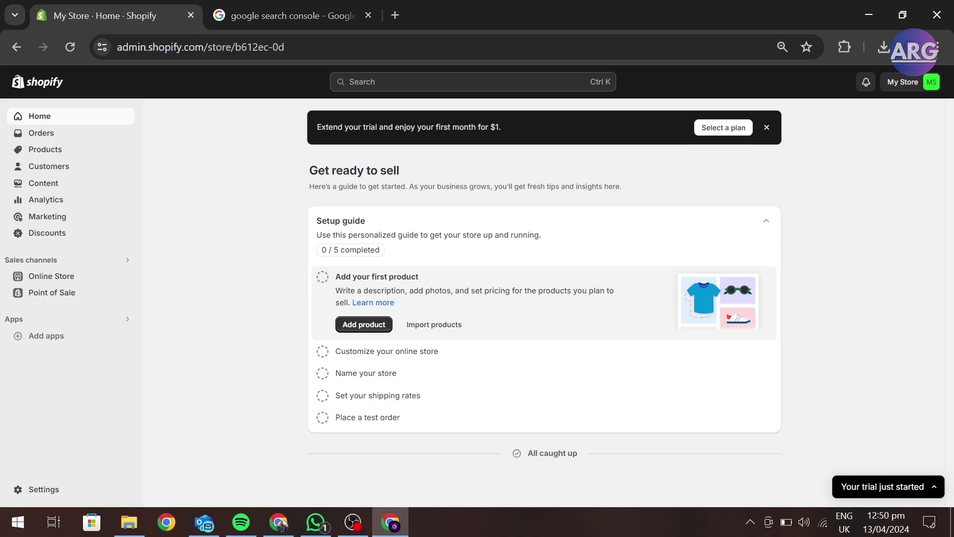
# Step: Switch from the Shopify store admin to the 'google search console' Google results tab
pyautogui.click(274, 15)
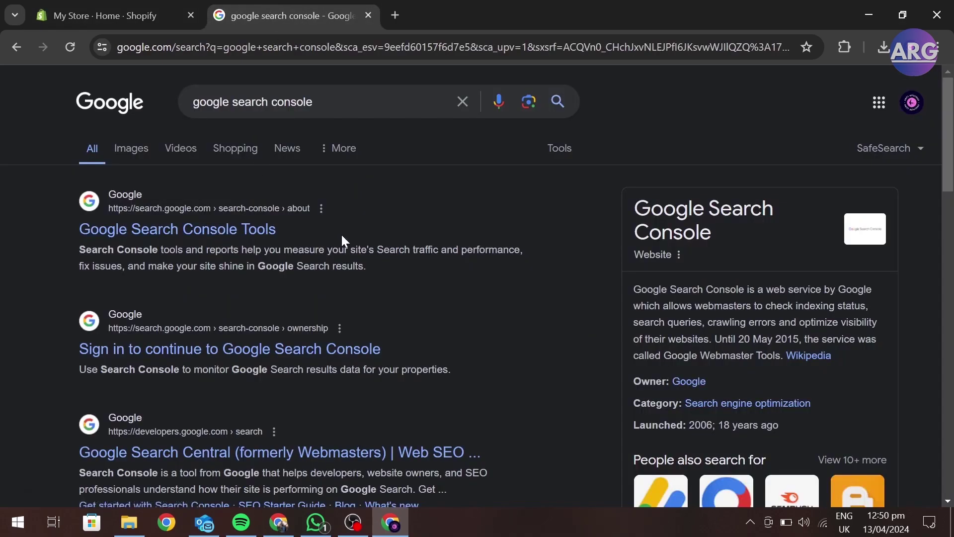
# Step: Open the 'Google Search Console Tools' result to reach the Search Console welcome page
pyautogui.click(152, 240)
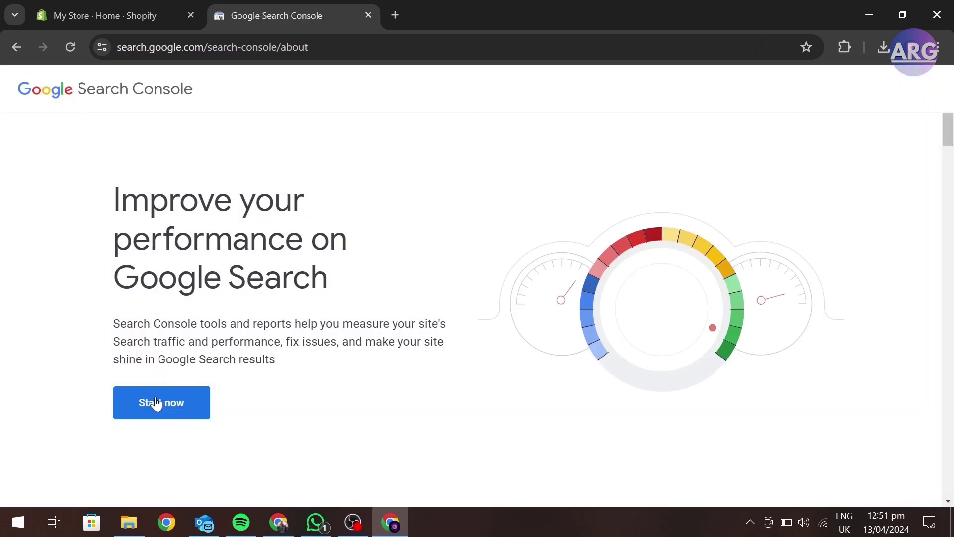
pyautogui.click(156, 403)
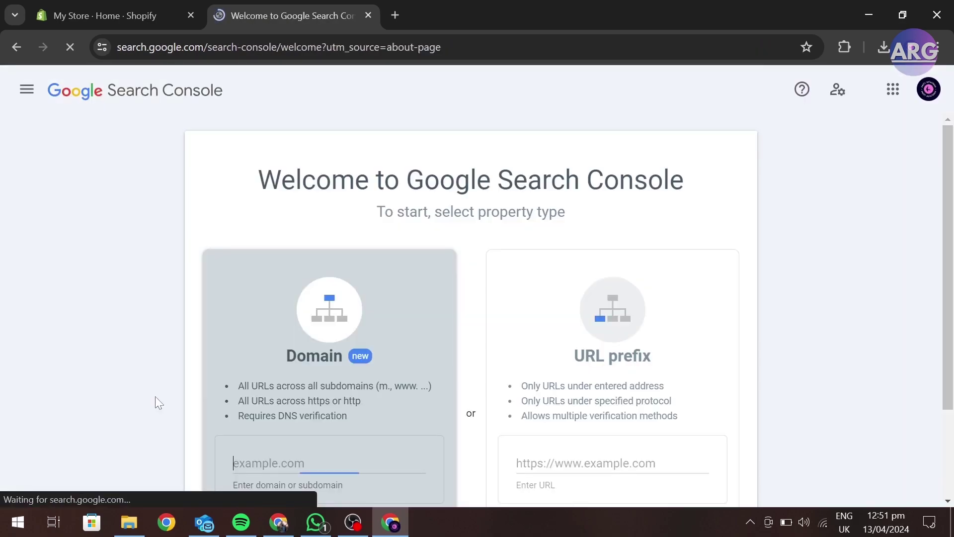
pyautogui.scroll(-1, 426, 306)
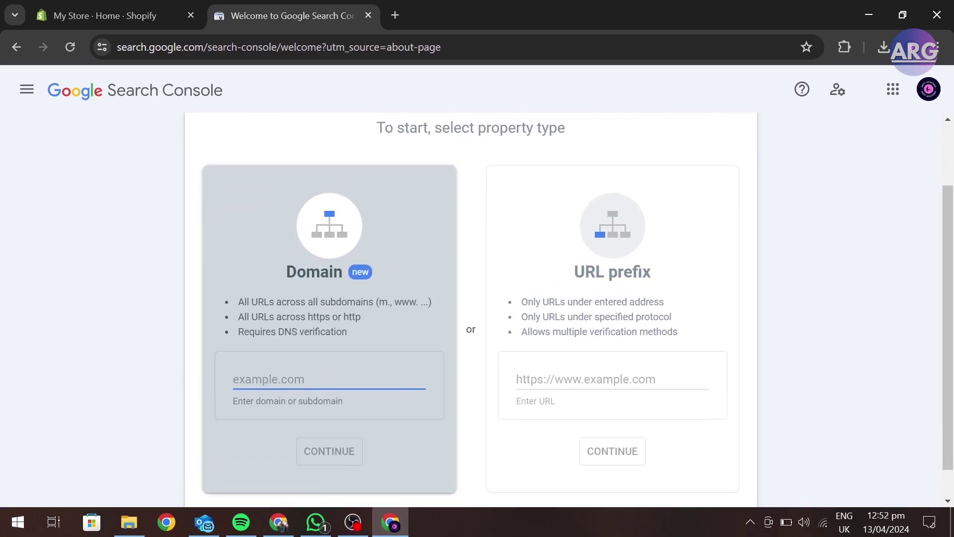
pyautogui.write('www.themaansfashion.com')
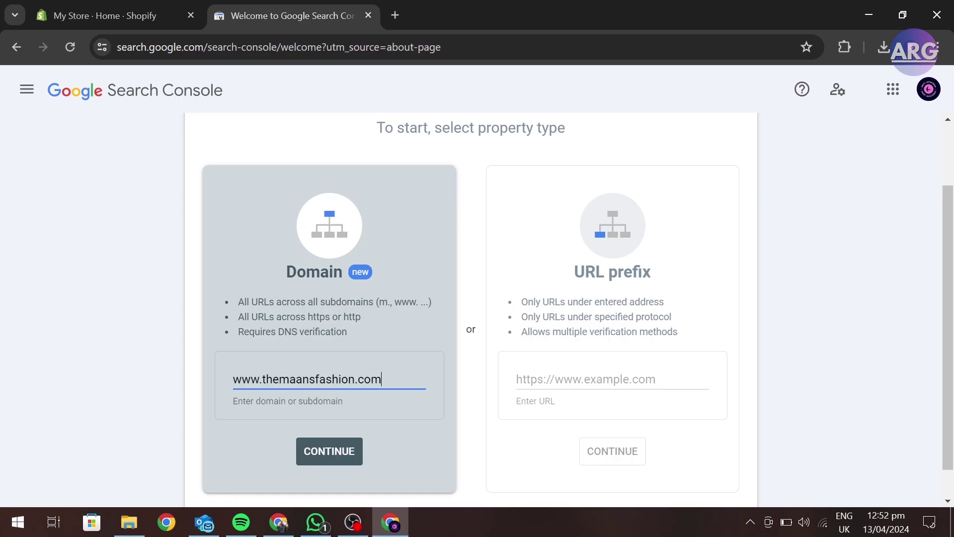
pyautogui.click(343, 460)
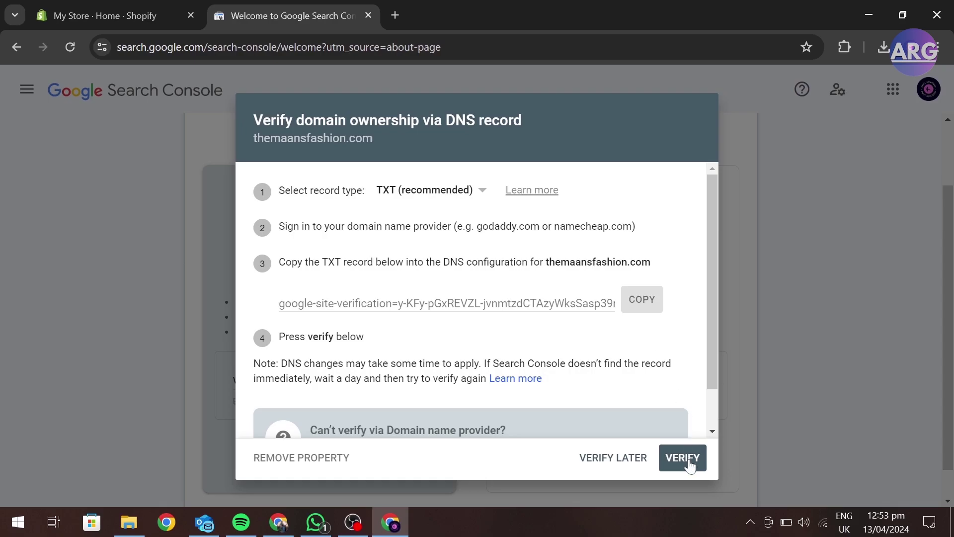
pyautogui.click(612, 457)
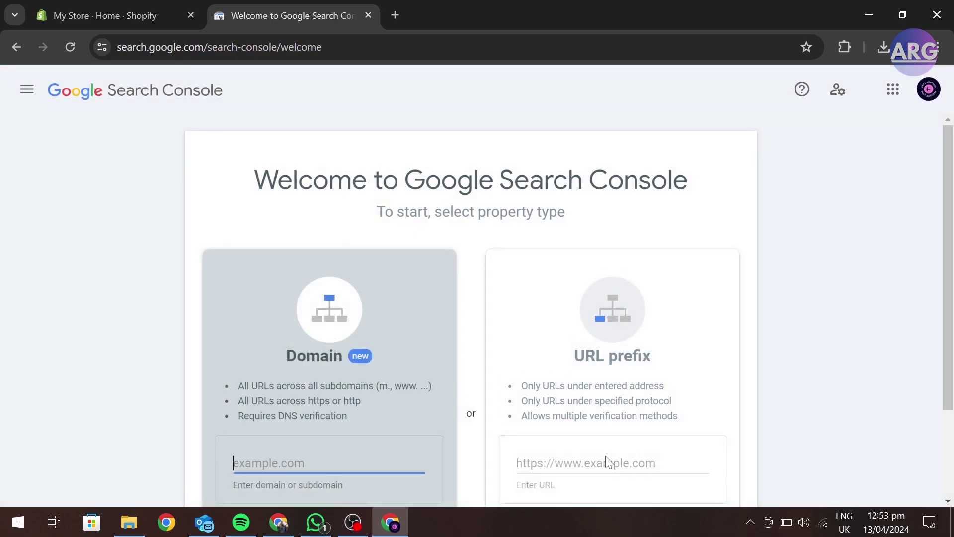